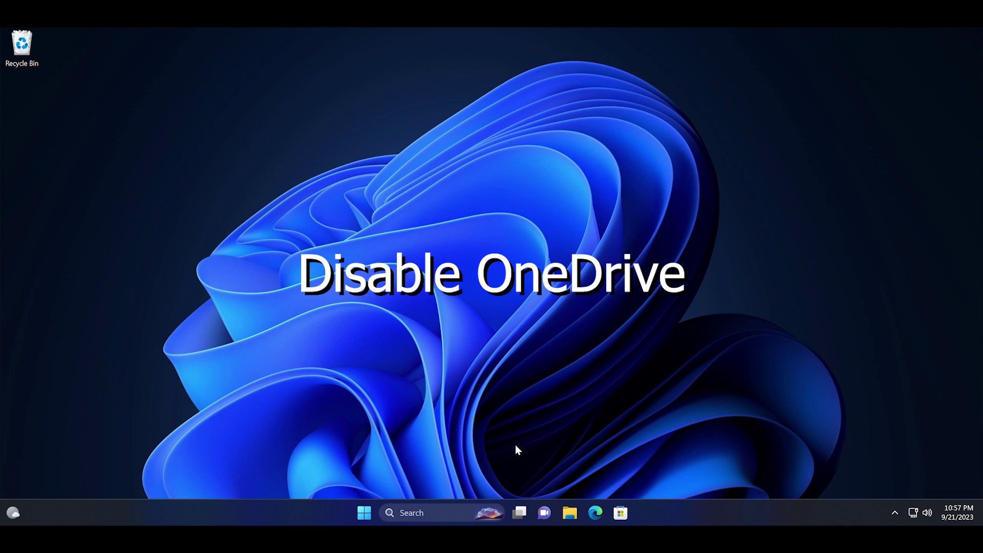
- Search the Start menu for 'task manager' so Task Manager appears as the best match
click(364, 512)
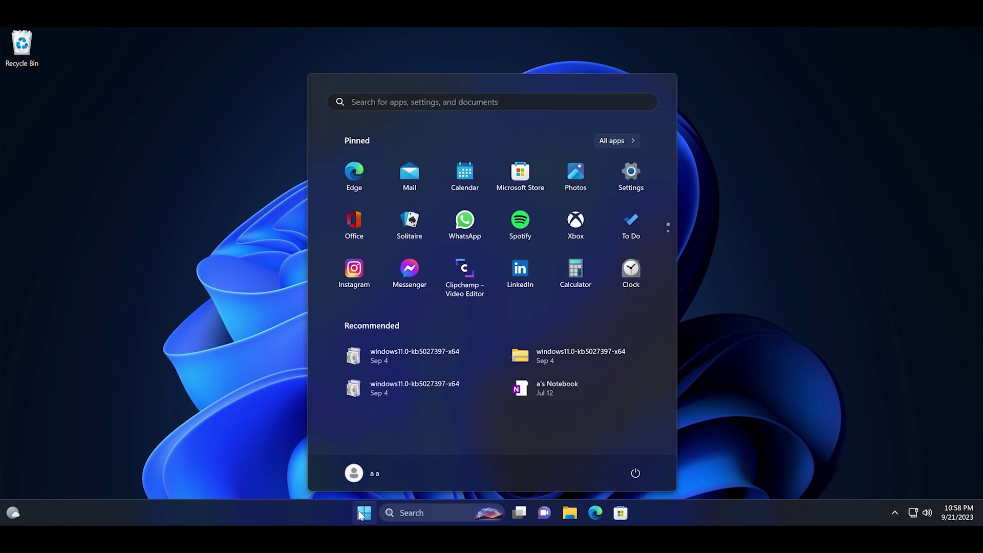
click(361, 515)
key(super)
text(task )
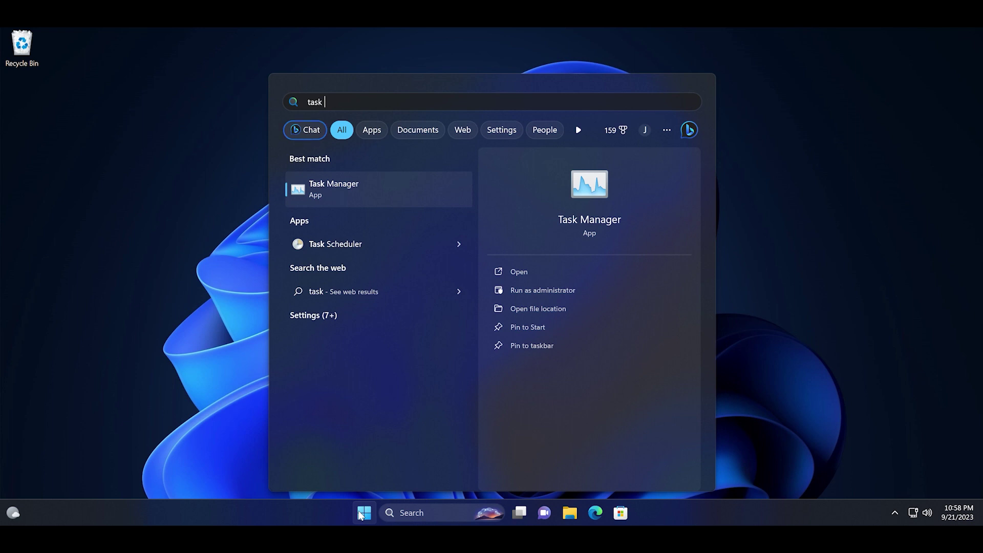
text(manager)
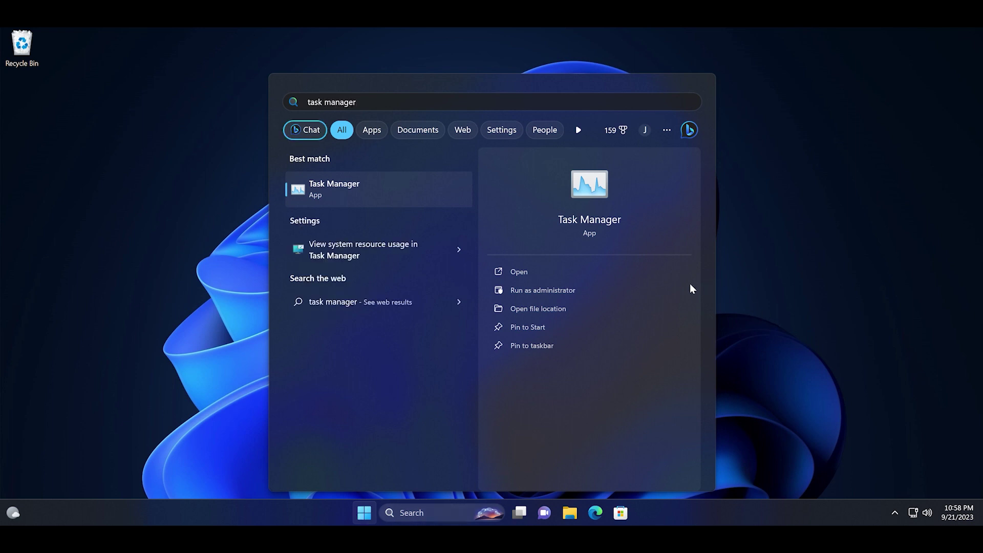
- Launch Task Manager, disable OneDrive under Startup apps, and close Task Manager
click(661, 274)
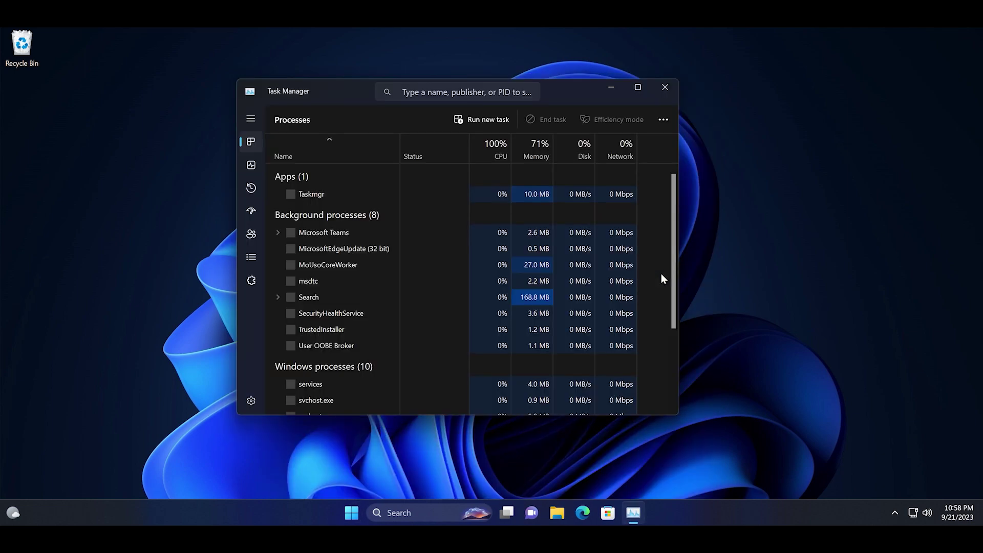
drag(569, 85, 598, 88)
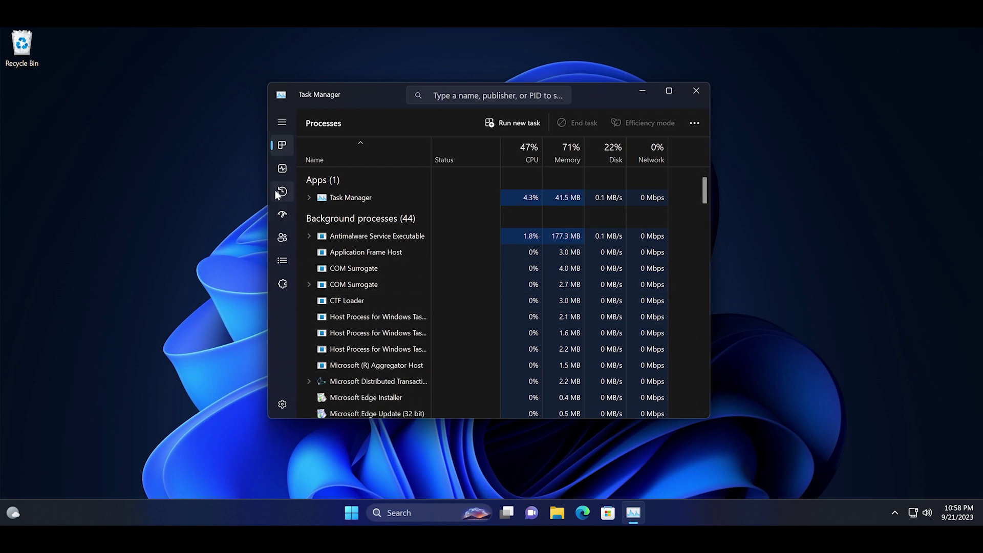
click(280, 217)
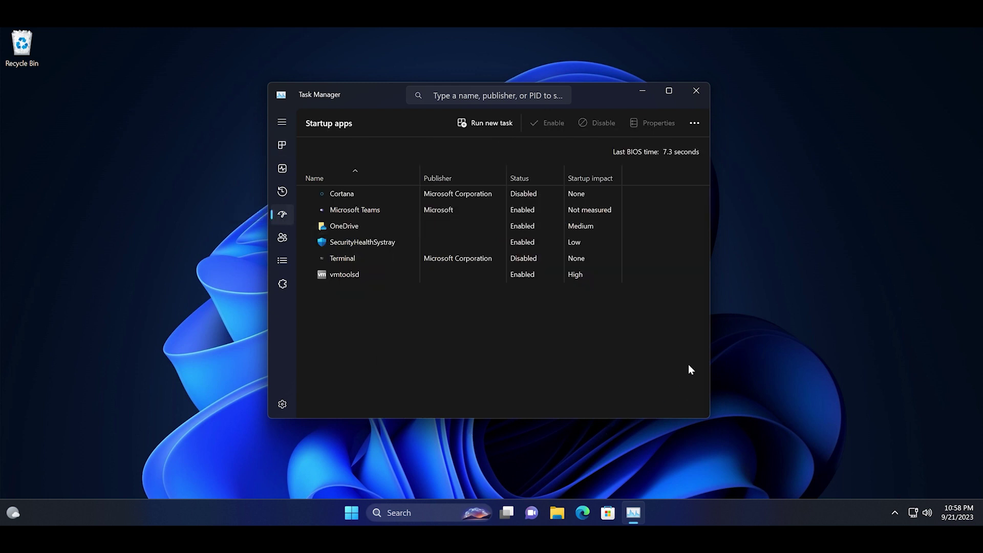
right_click(625, 229)
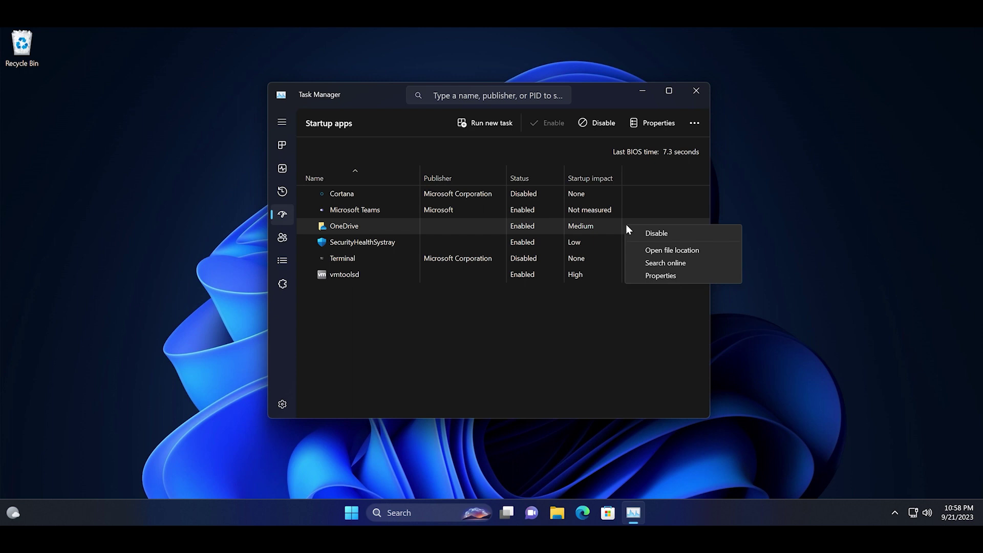
click(644, 234)
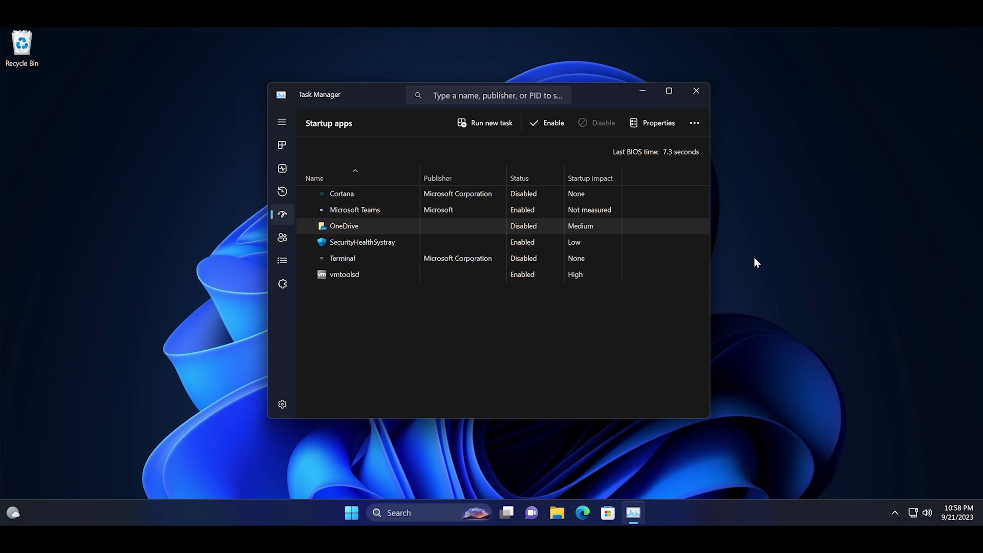
click(703, 97)
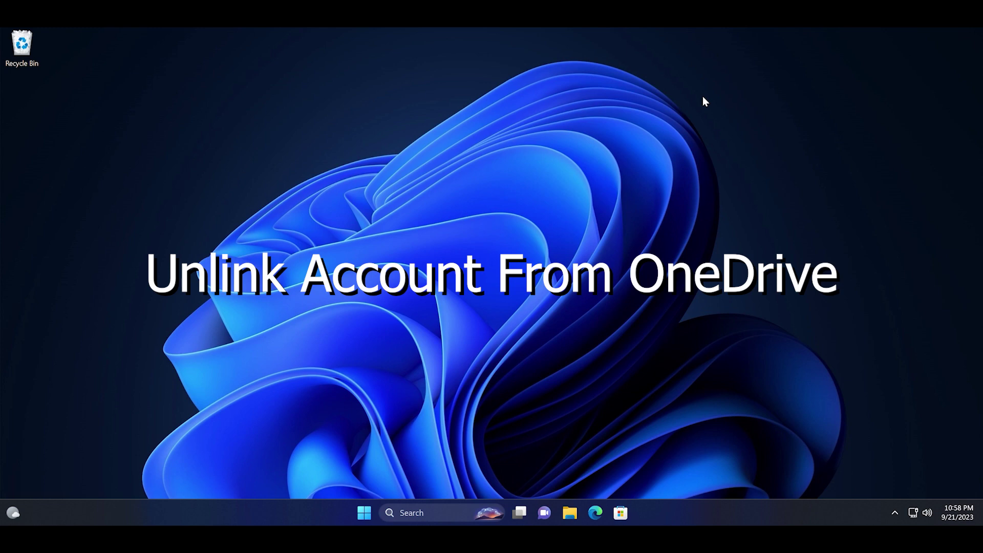
- Open OneDrive Settings from the tray's OneDrive cloud icon gear menu
click(893, 515)
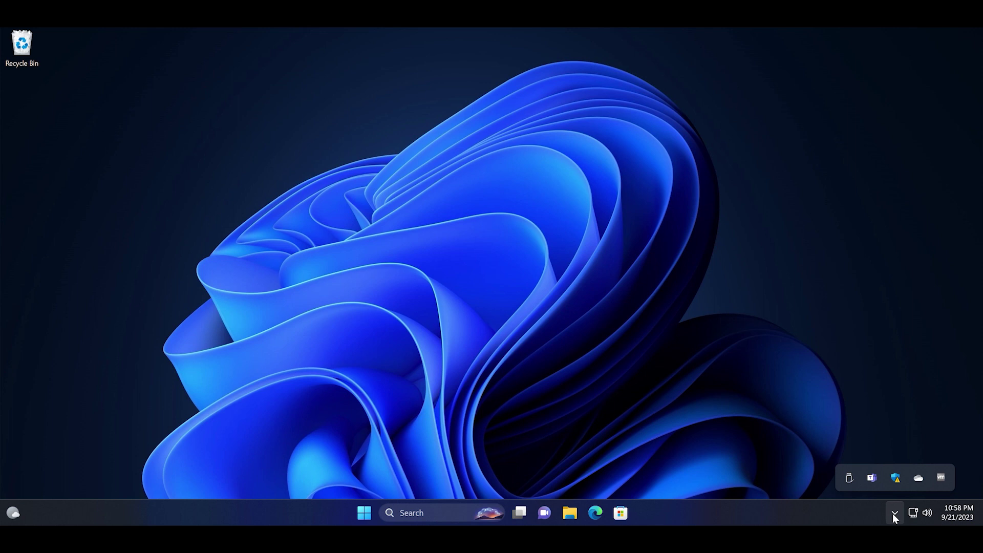
click(918, 479)
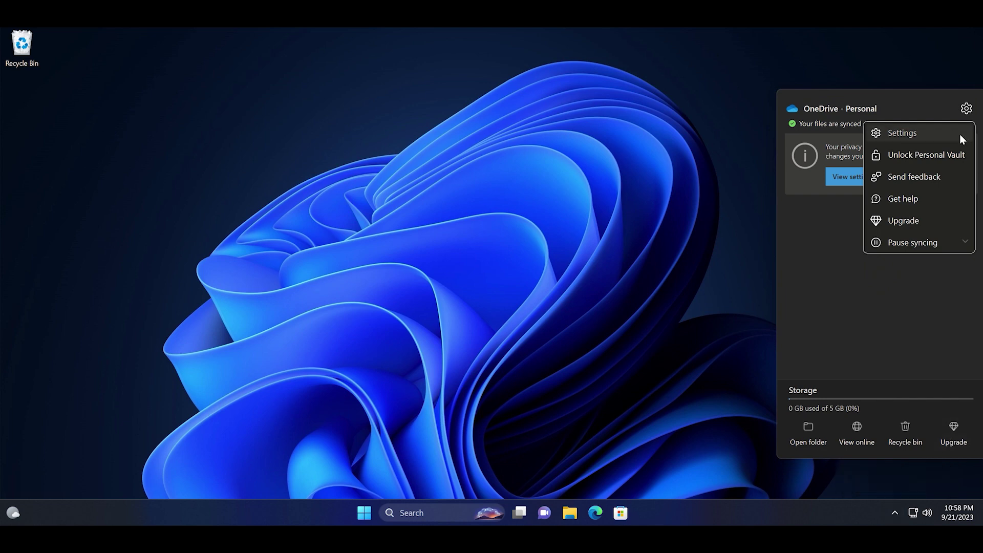
click(960, 135)
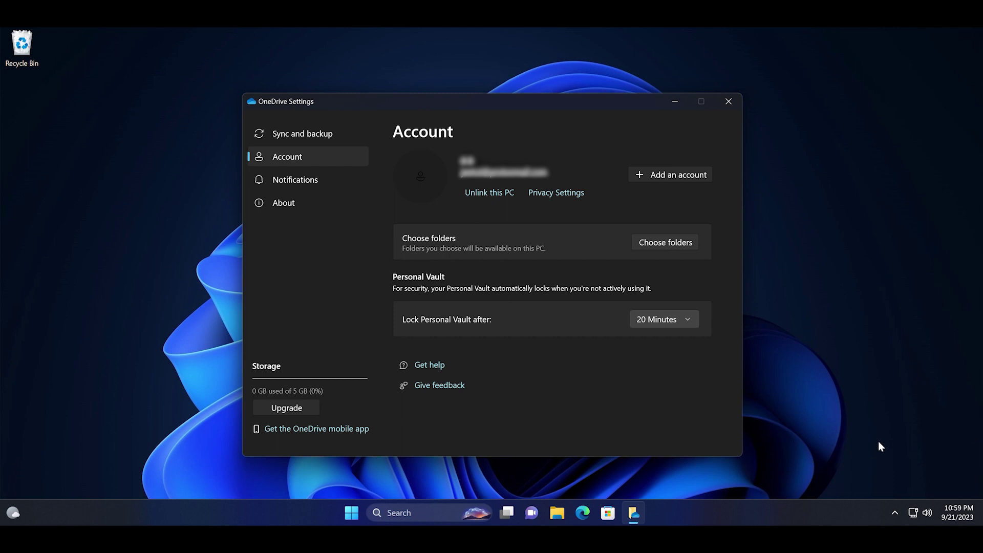
- Unlink this PC from the OneDrive account and choose 'I don't use OneDrive' as the reason
click(500, 197)
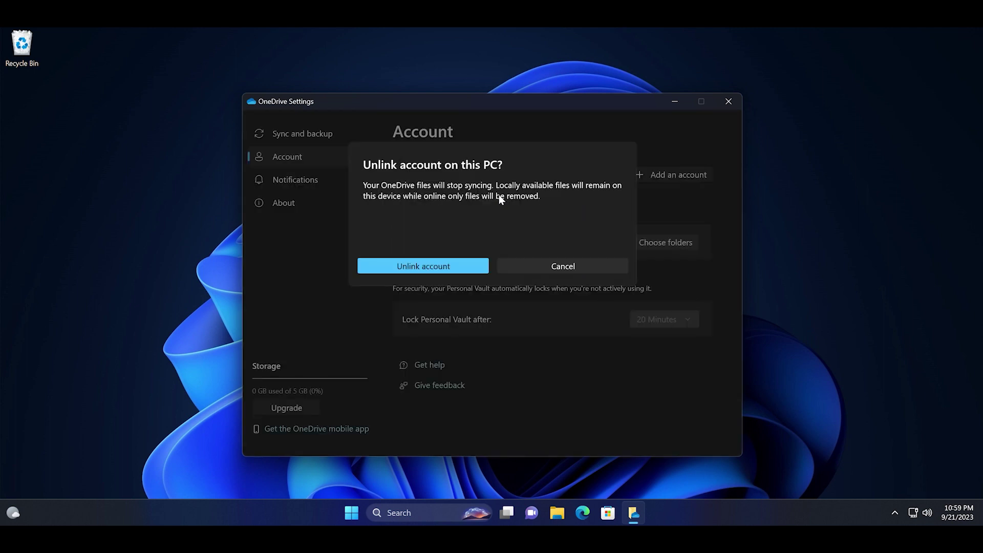
click(478, 265)
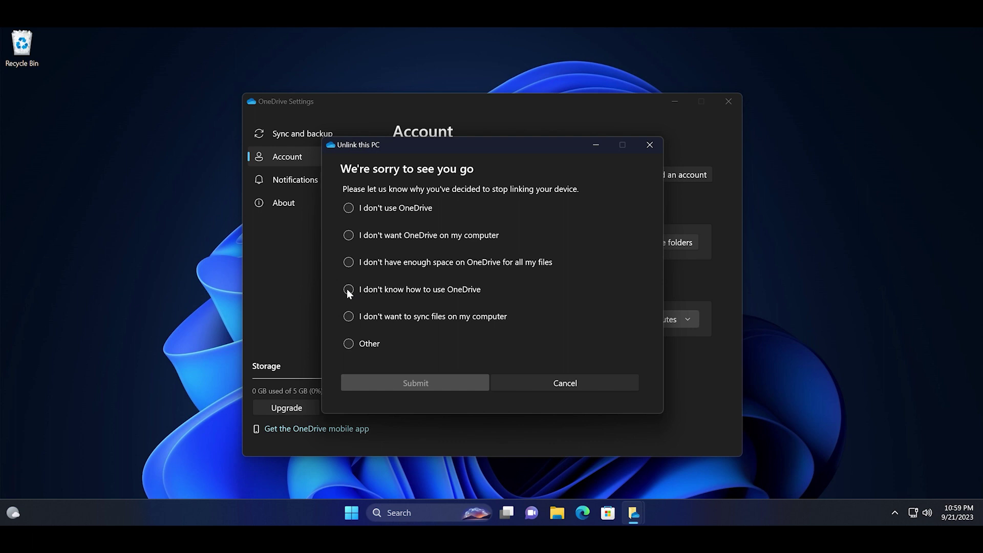
click(349, 208)
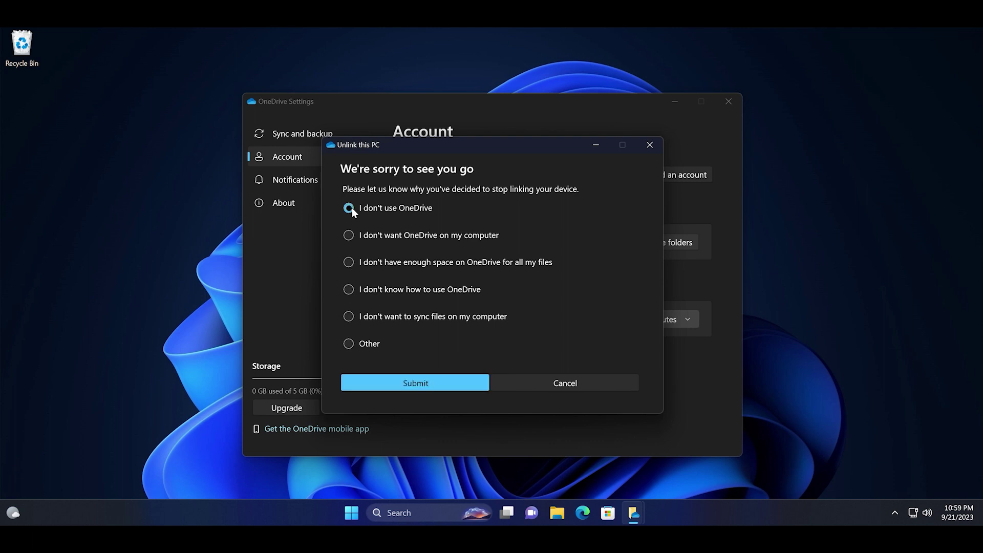
- Submit the unlink survey and close the Set up OneDrive window
click(465, 385)
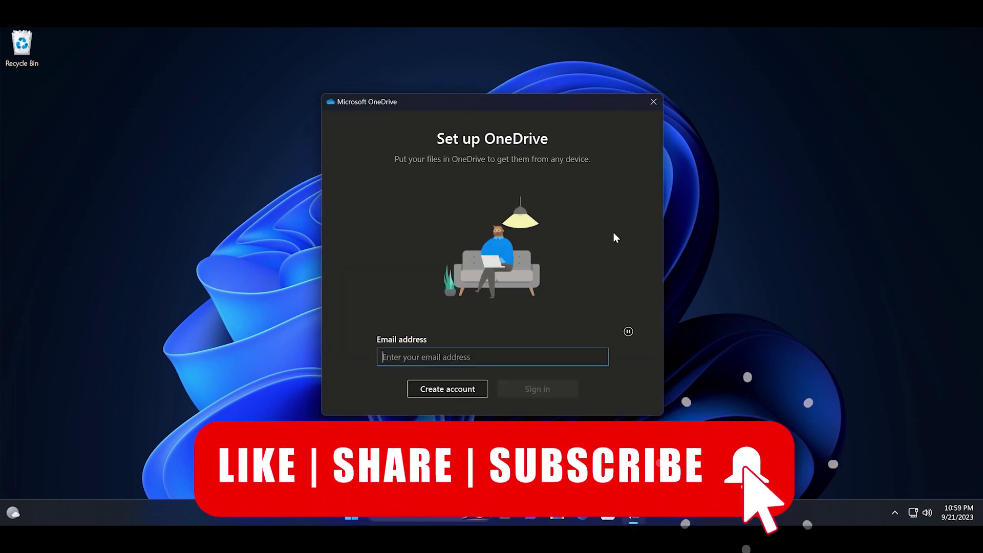
click(658, 106)
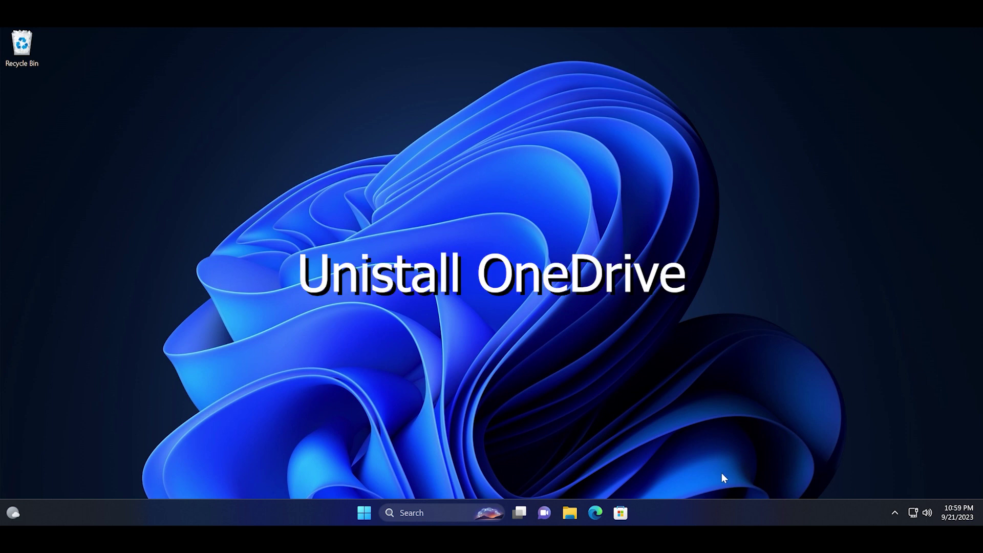
- Open Settings' Installed apps page from the Start button's right-click menu
right_click(360, 520)
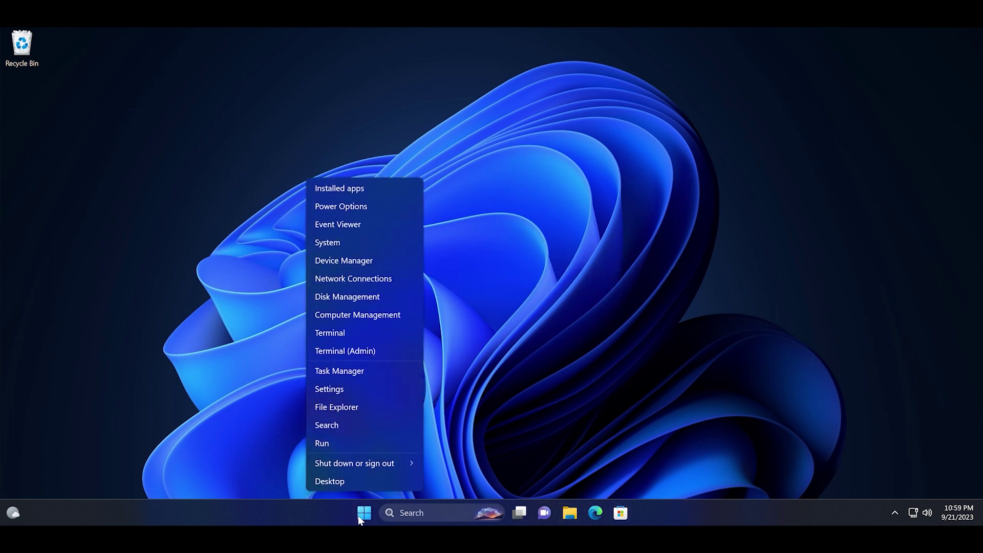
click(406, 187)
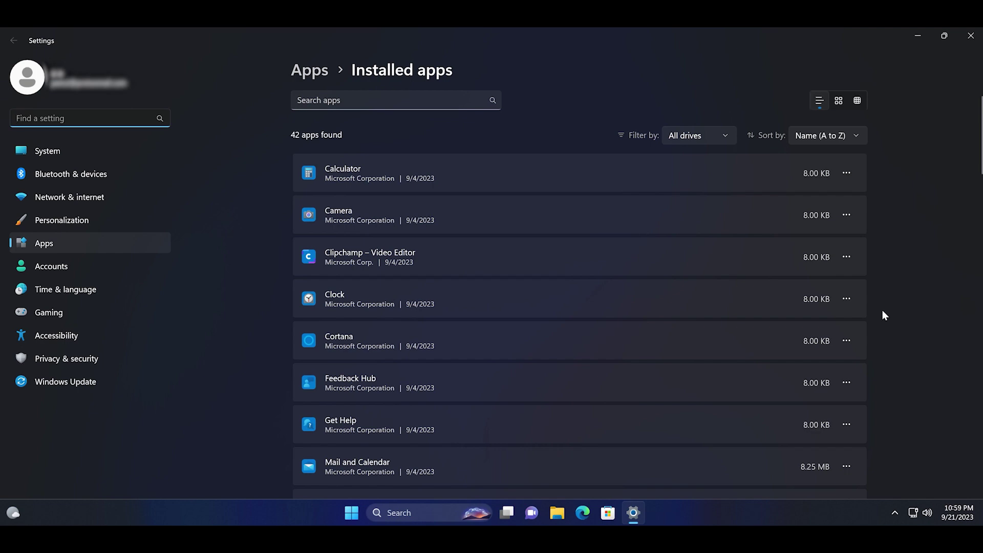
- Uninstall Microsoft OneDrive from Installed apps, confirming and approving the User Account Control prompt
scroll(809, 321, down, 10)
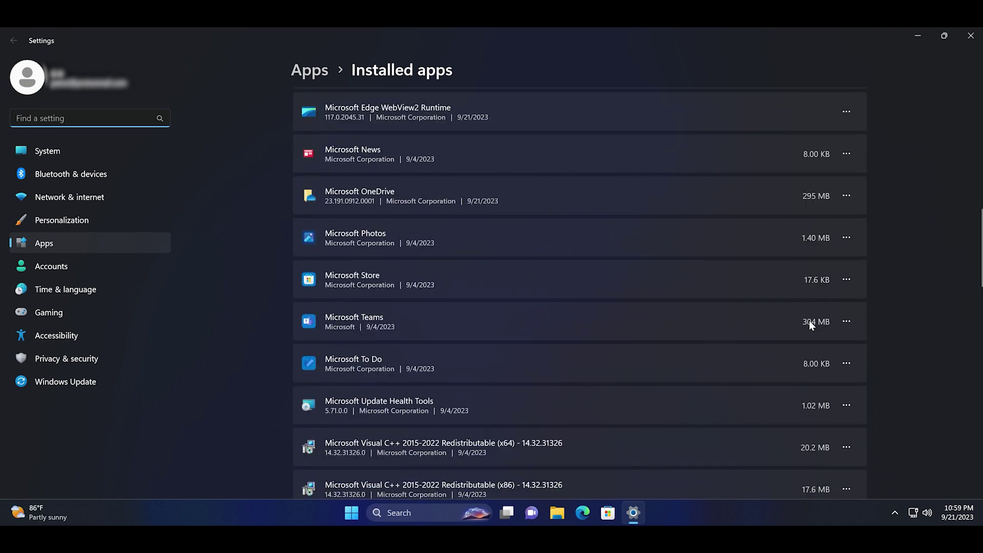
scroll(809, 321, down, 2)
scroll(812, 327, up, 1)
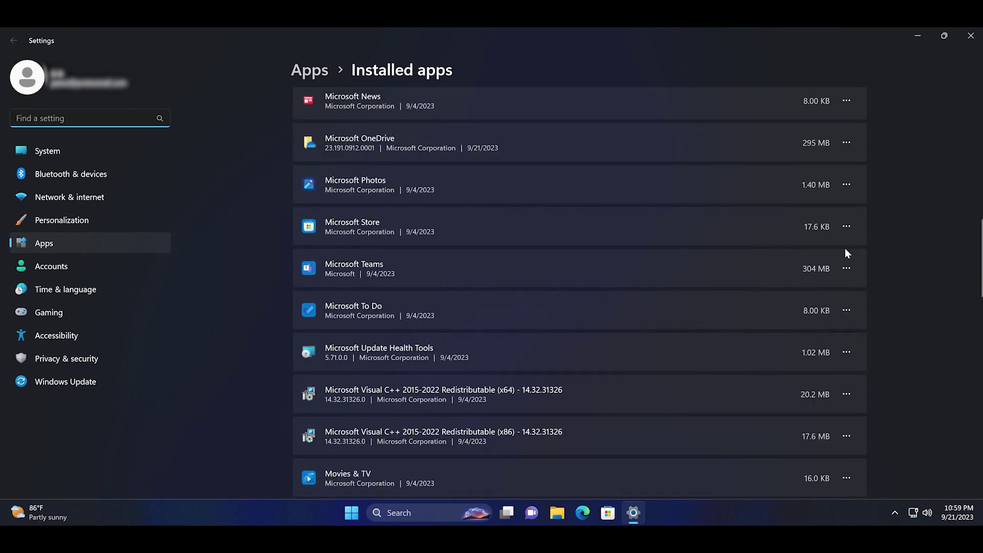
click(848, 144)
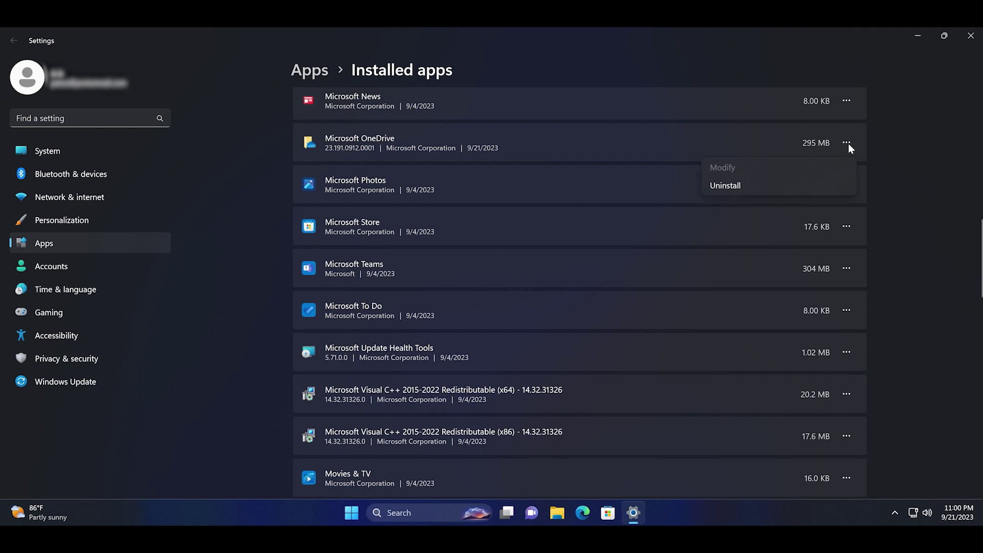
click(821, 186)
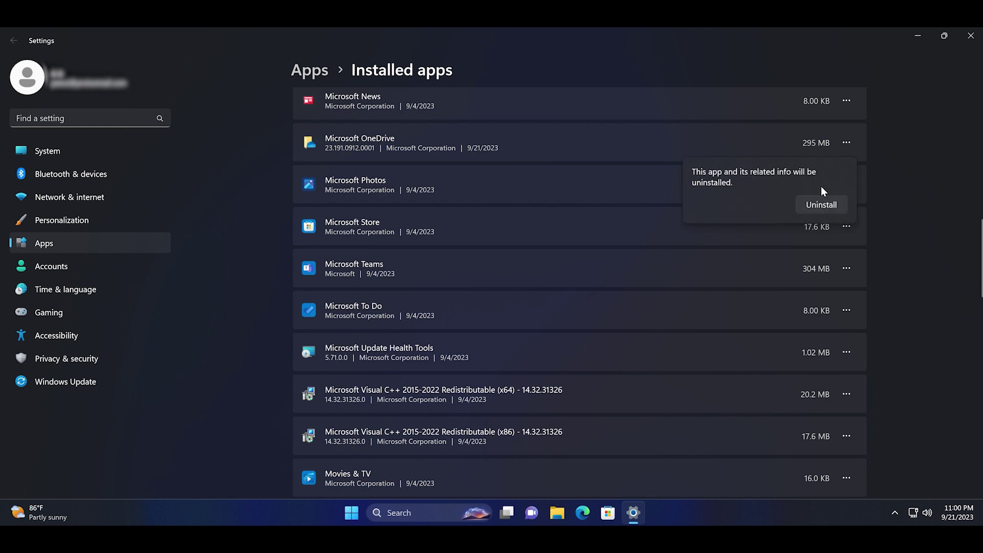
click(845, 209)
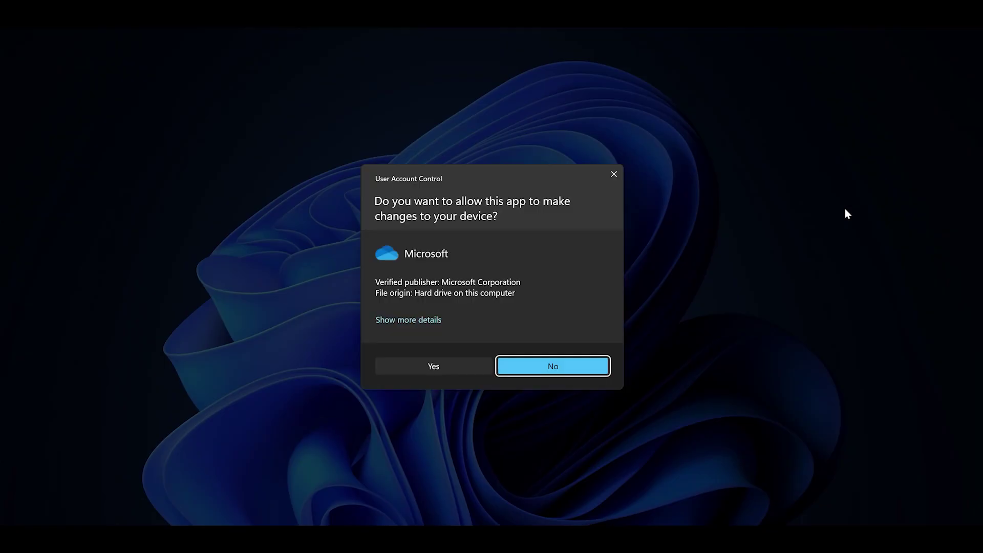
click(466, 371)
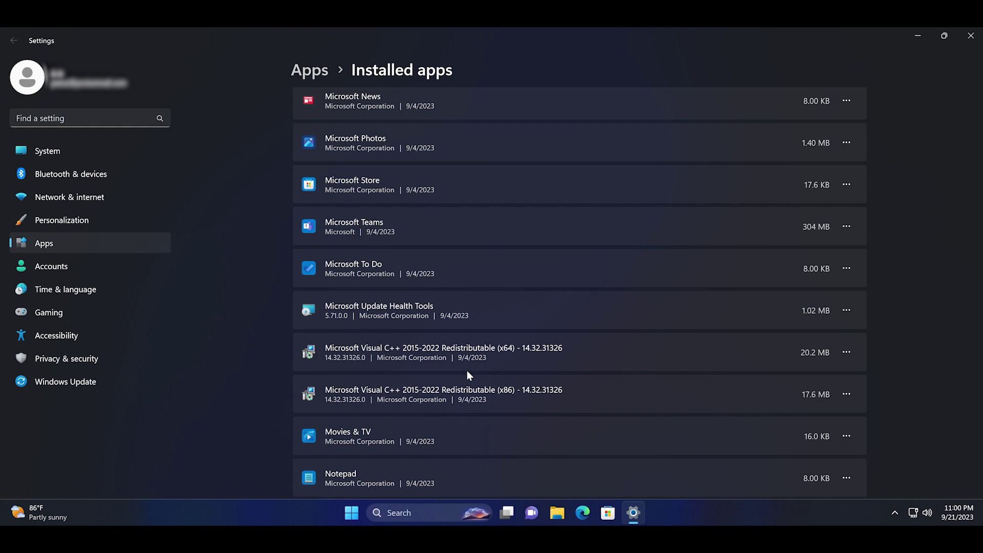
- Scroll through the 41-app Installed apps list to confirm OneDrive is gone
scroll(561, 352, up, 8)
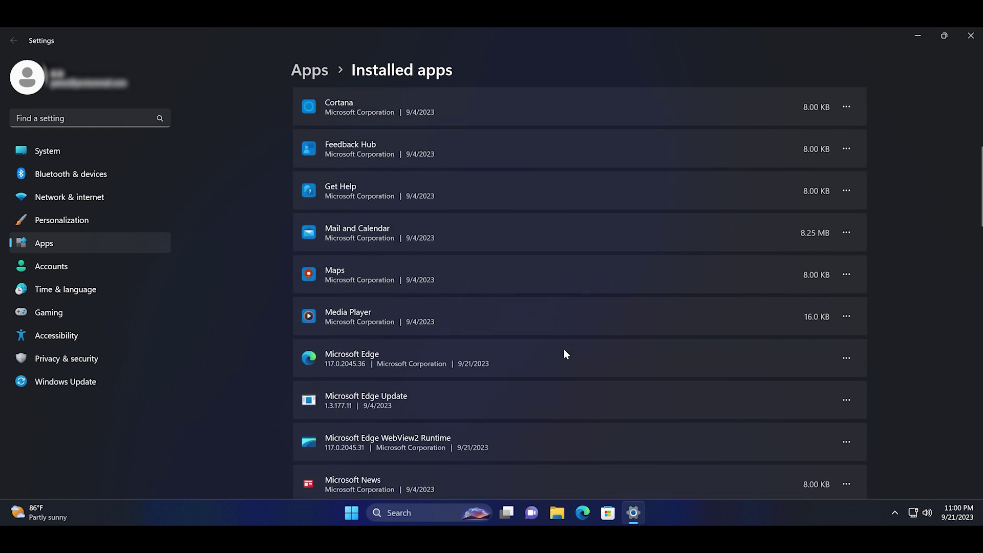
scroll(563, 348, up, 5)
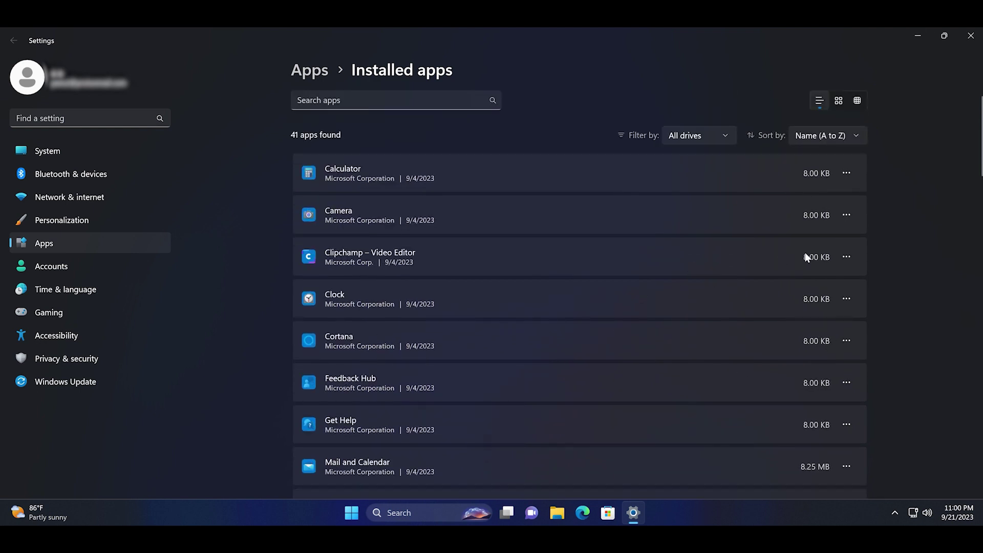
scroll(863, 251, down, 5)
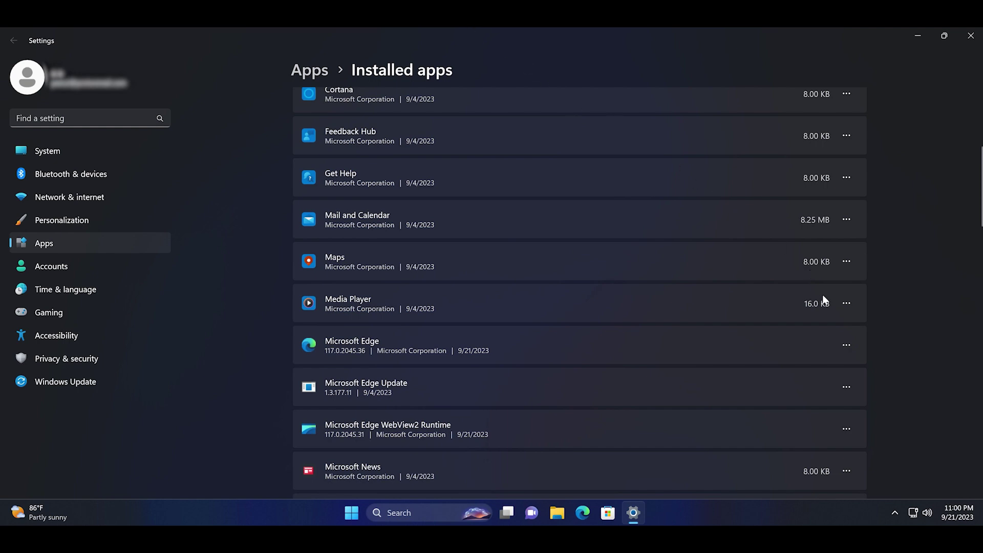
scroll(825, 299, down, 5)
- Close Settings, search Start for 'onedrive', and open the leftover OneDrive folder
click(971, 35)
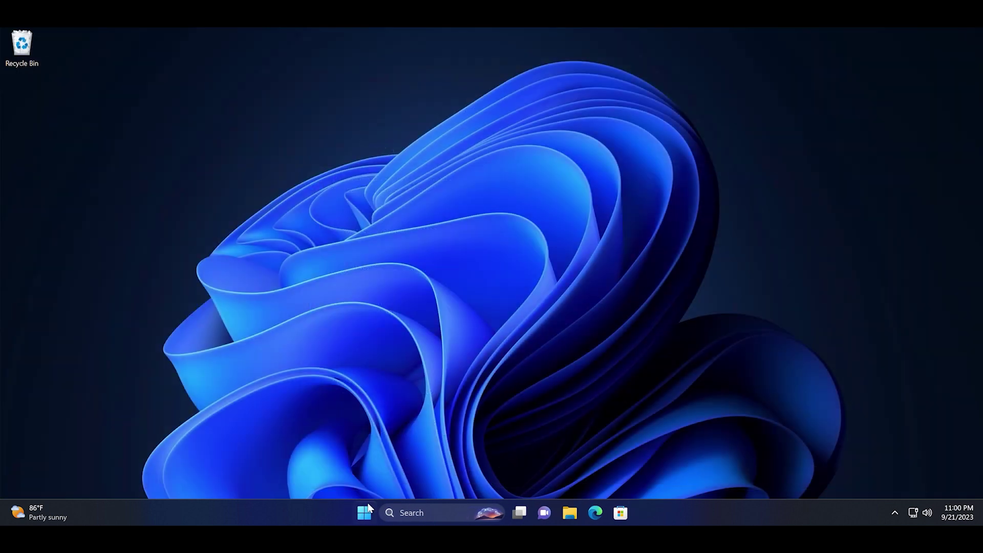
click(365, 512)
text(one)
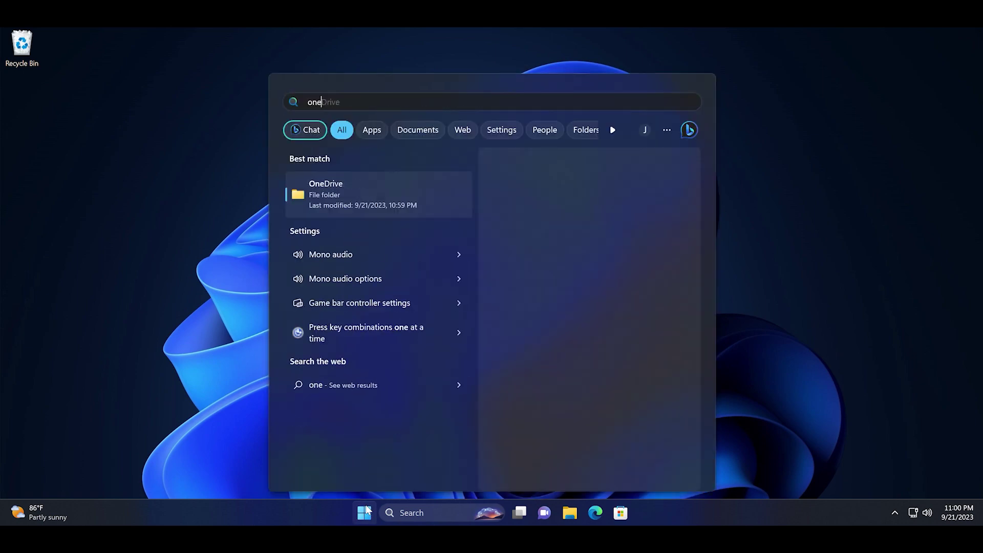
text(drive)
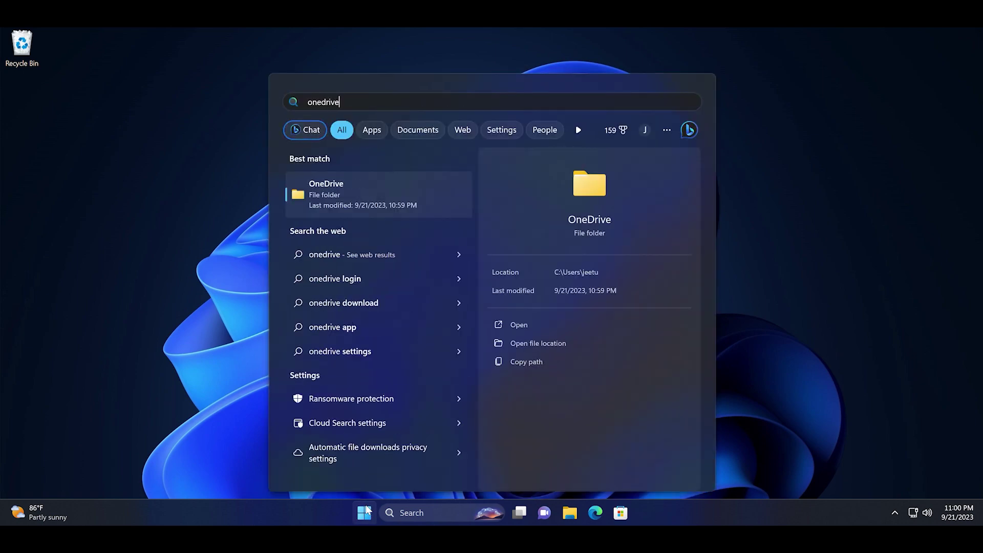
click(367, 509)
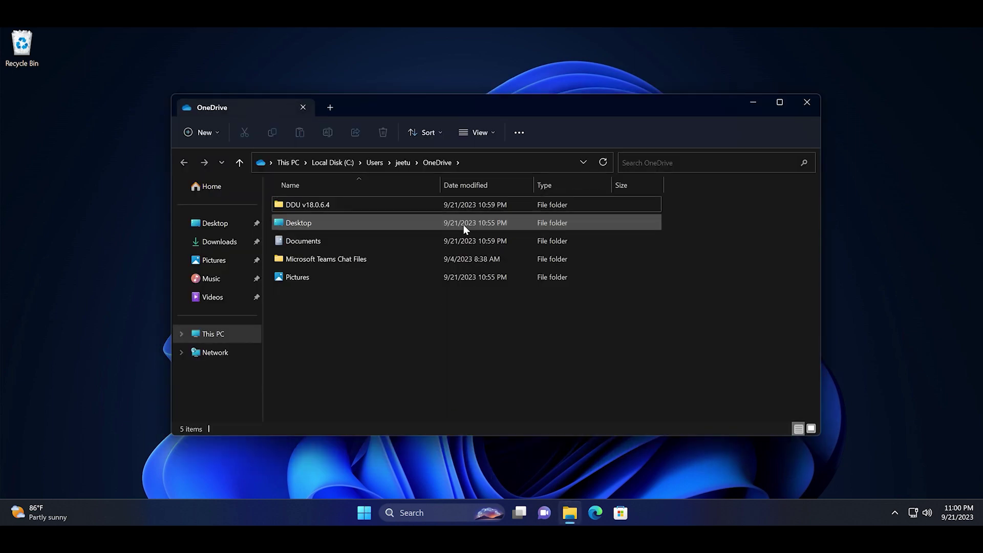
- Maximize the OneDrive folder window to review its five folders, then close it
double_click(557, 105)
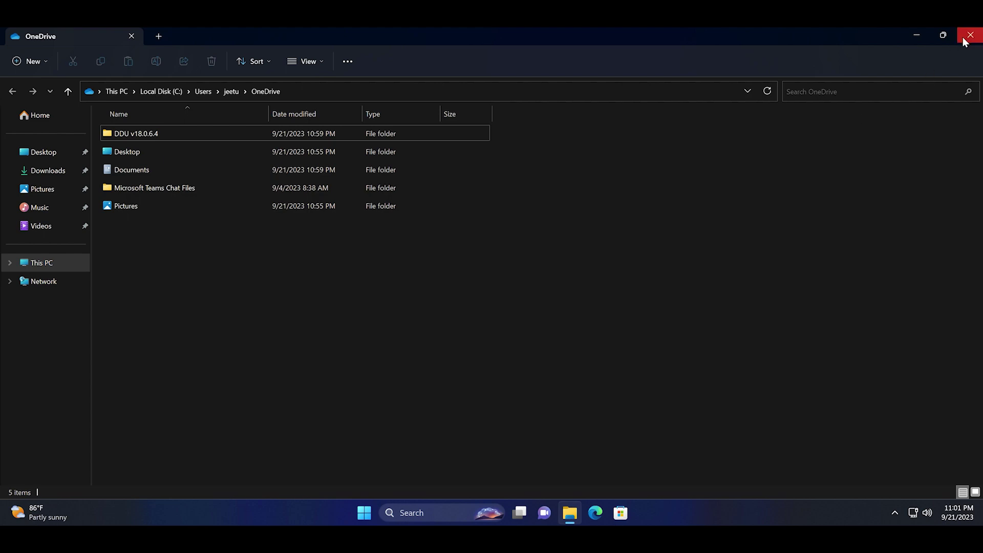
click(963, 41)
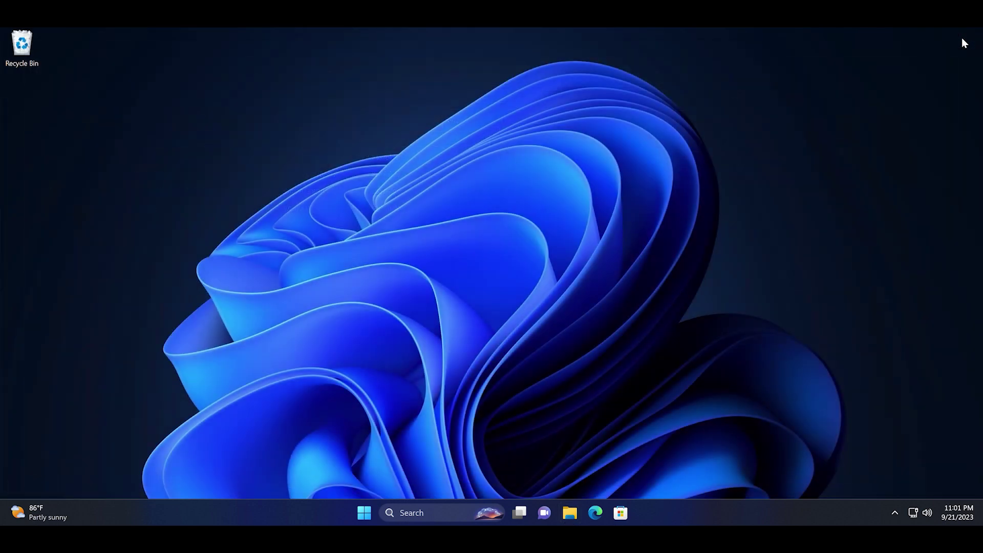